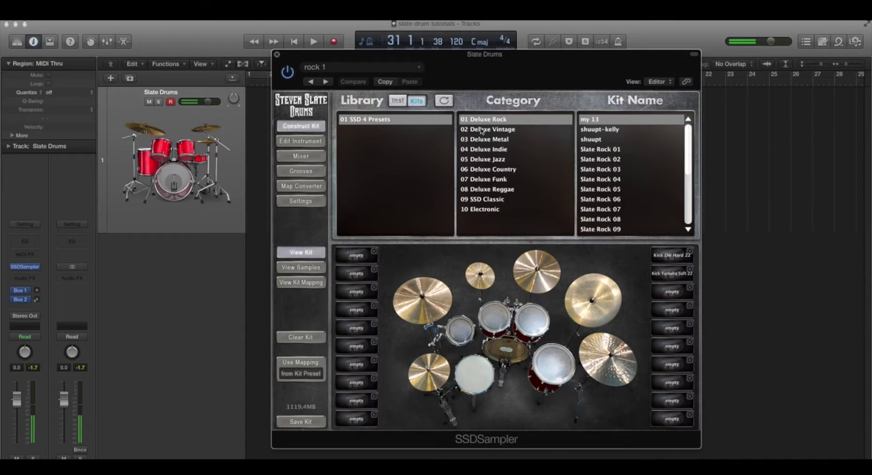
- Browse the Vintage, Metal, Indie and Jazz categories and audition the Slate Metal 04 and 03 kits
mouse_move(471, 64)
left_mouse_down()
mouse_move(462, 58)
mouse_move(464, 67)
left_mouse_up()
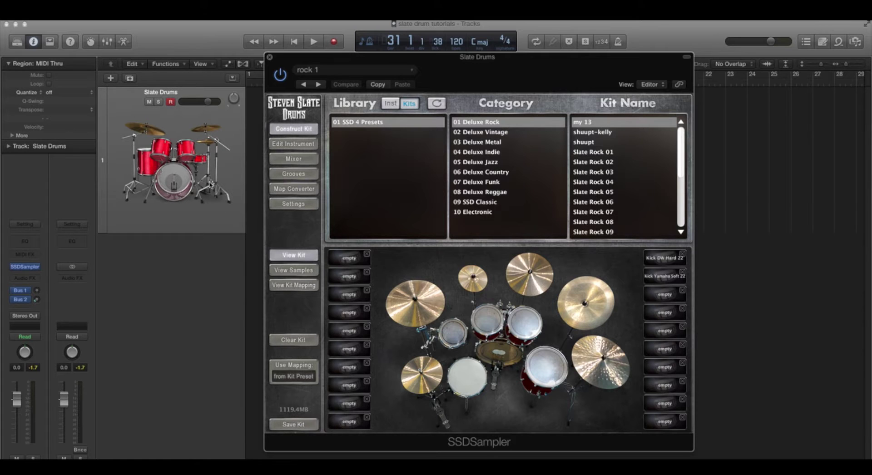
mouse_move(517, 59)
left_mouse_down()
mouse_move(503, 58)
mouse_move(516, 60)
left_mouse_up()
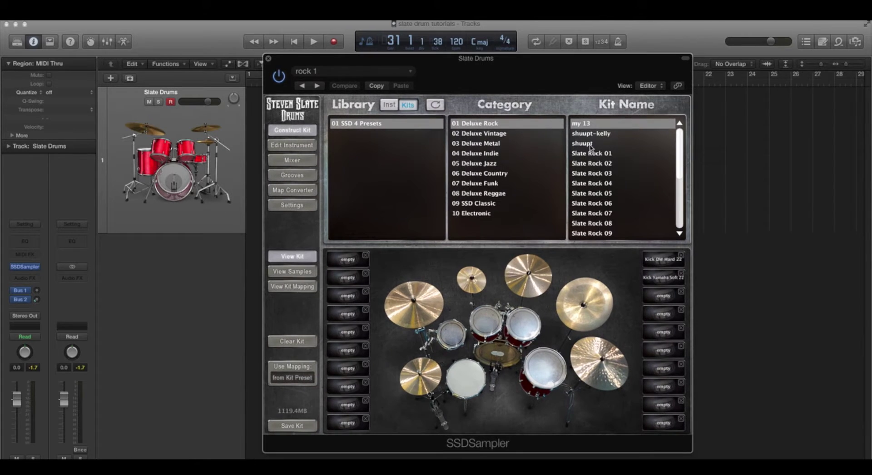
left_click_drag(604, 67, 608, 67)
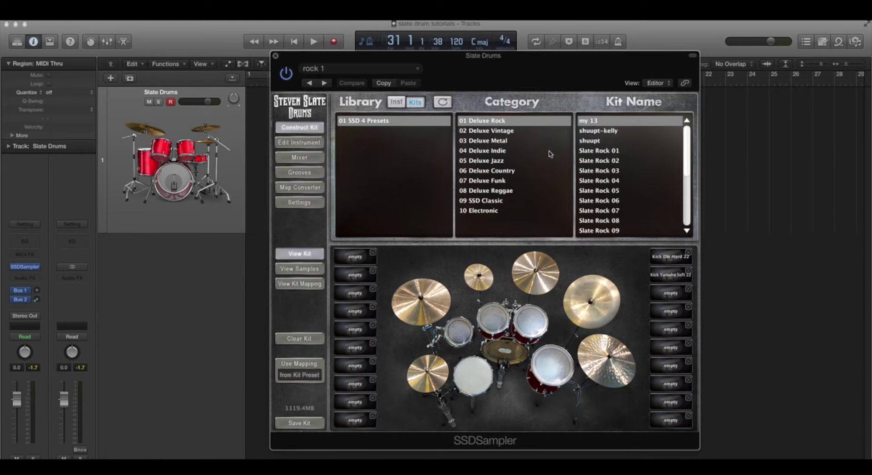
scroll(635, 168, "down", 5)
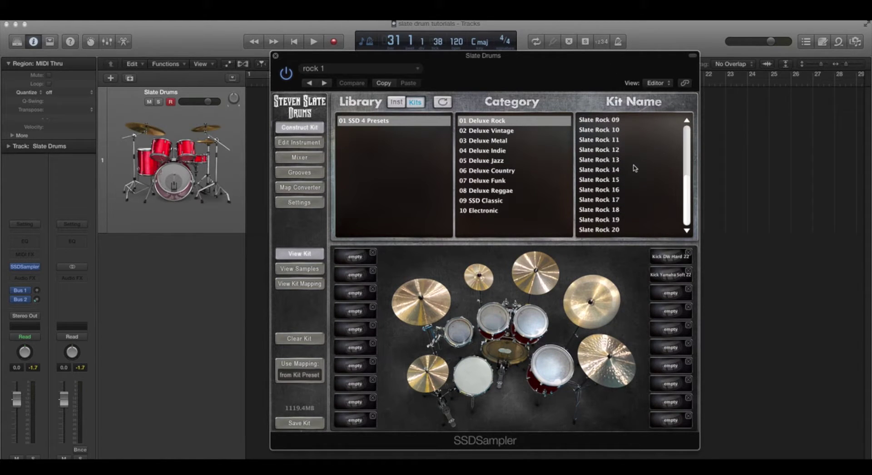
scroll(634, 167, "up", 3)
left_click(495, 131)
left_click(499, 143)
left_click(497, 152)
left_click(506, 161)
left_click(495, 144)
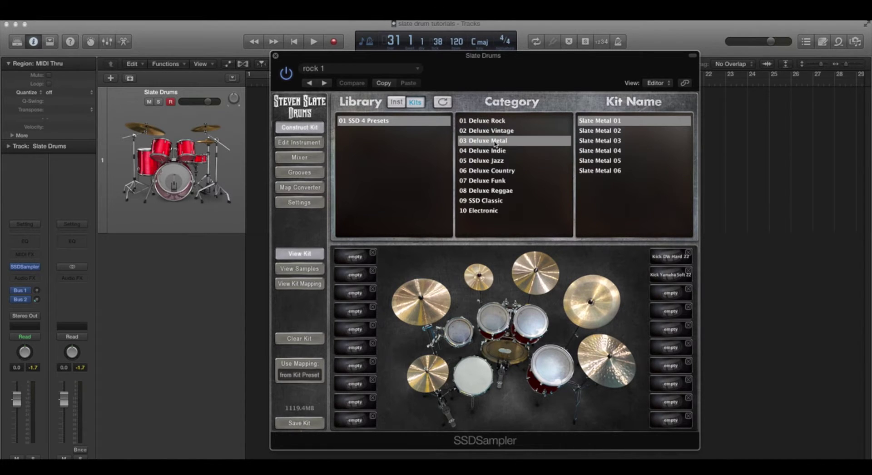
left_click(610, 151)
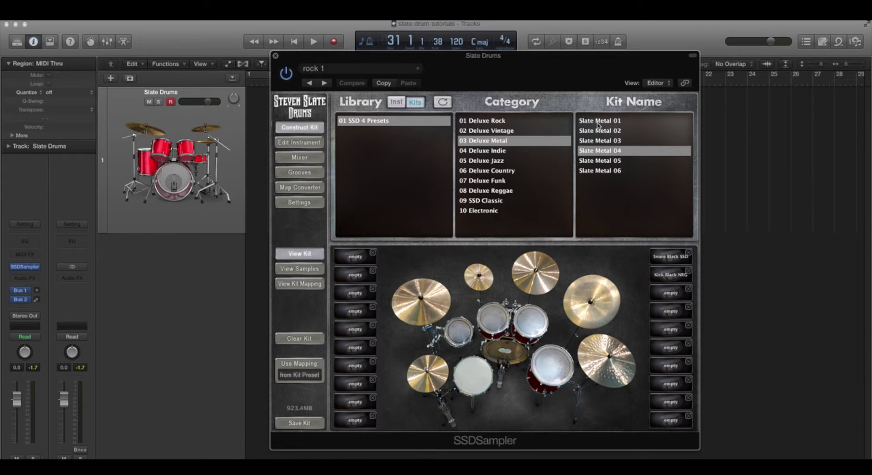
left_click(599, 141)
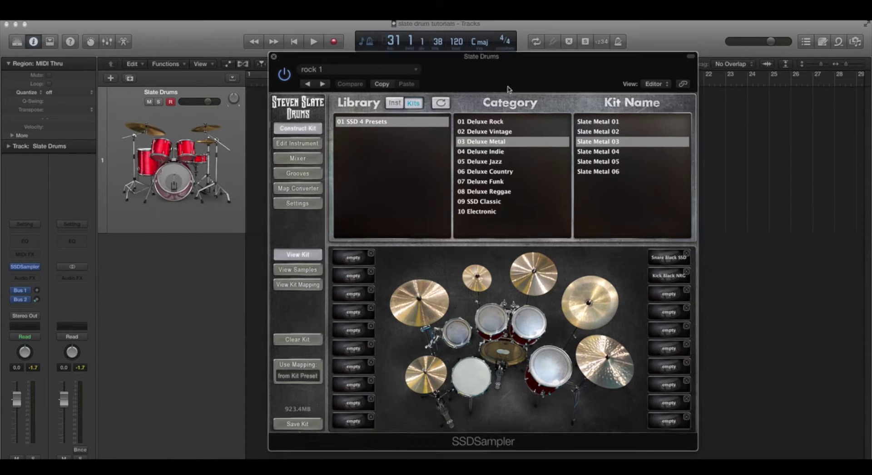
- In Deluxe Rock, audition Slate Rock 02 and 05, then settle on Slate Rock 08
left_click_drag(524, 76, 520, 69)
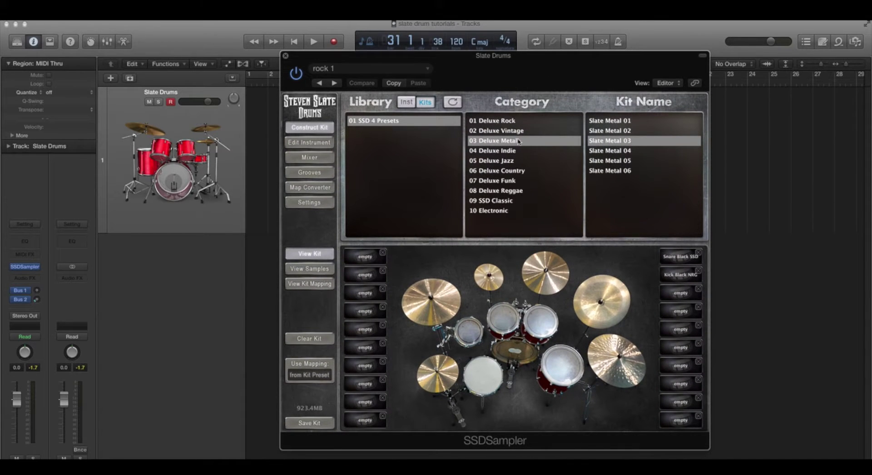
left_click(493, 123)
scroll(626, 191, "down", 5)
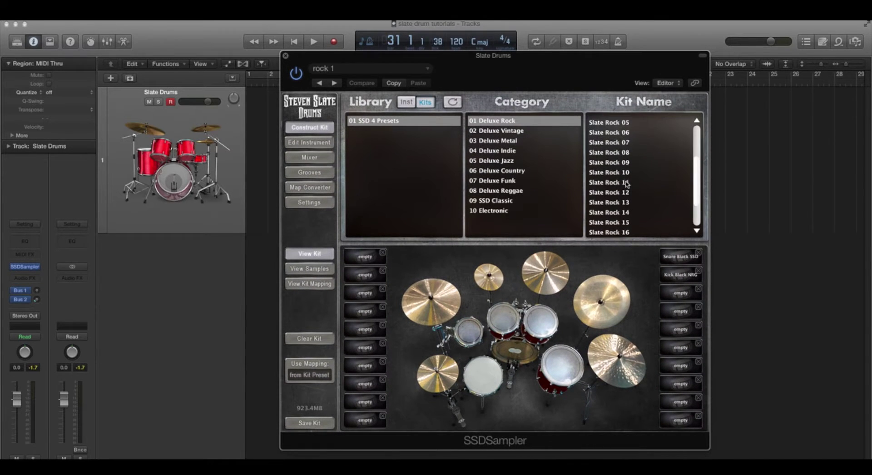
scroll(626, 199, "up", 5)
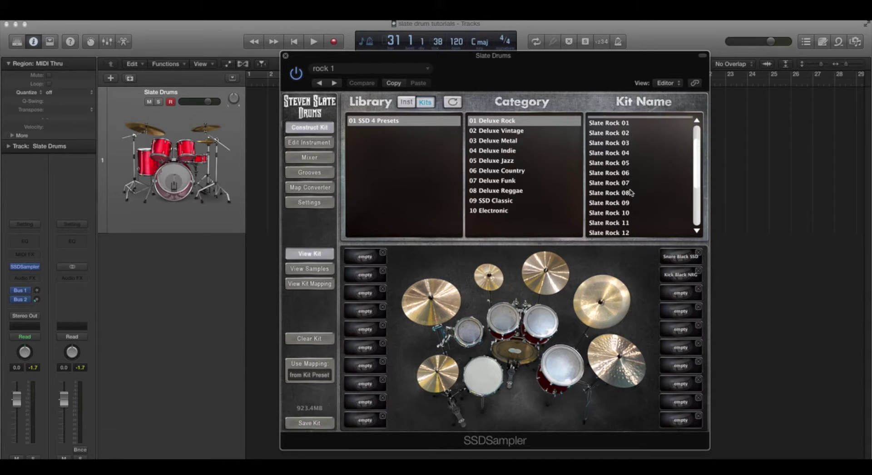
left_click(607, 132)
scroll(614, 159, "down", 1)
left_click(613, 155)
left_click(621, 183)
scroll(622, 213, "down", 5)
scroll(622, 213, "up", 9)
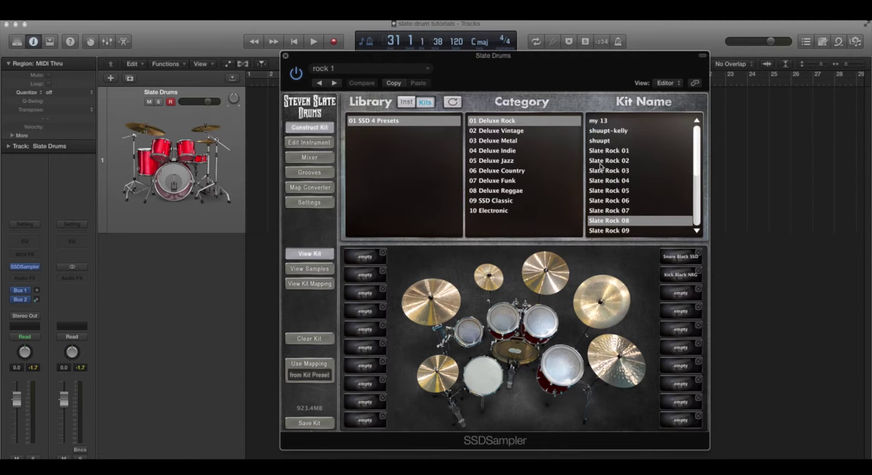
scroll(613, 165, "down", 5)
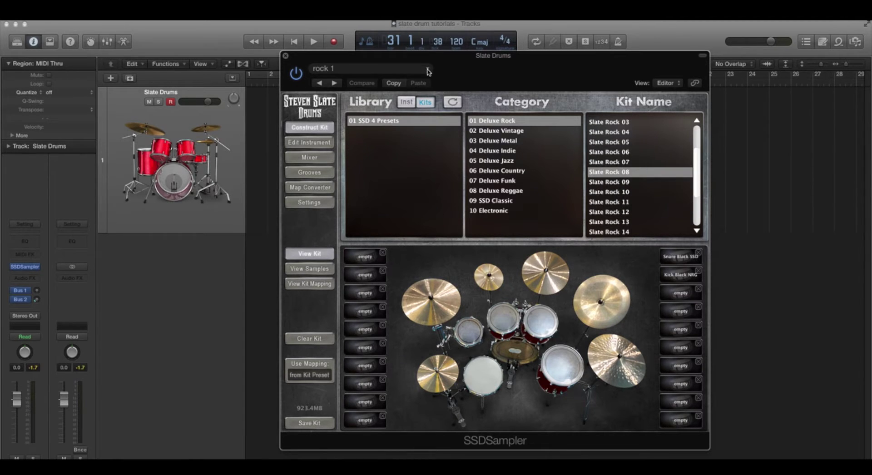
scroll(629, 149, "down", 3)
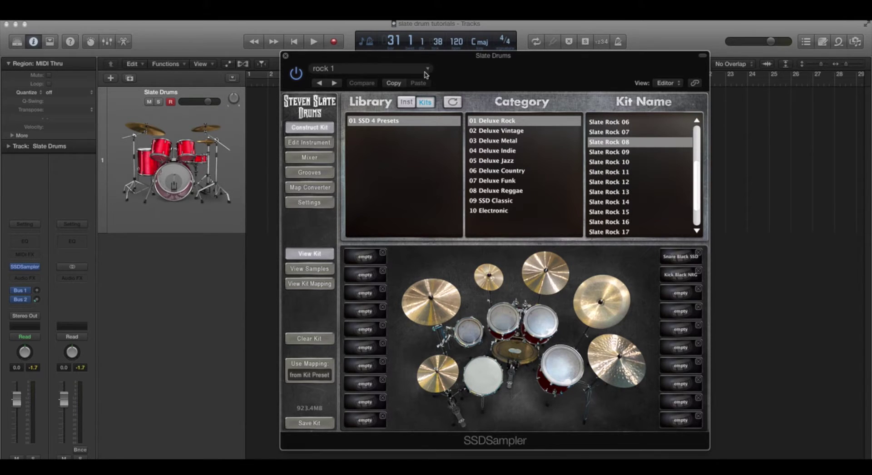
- Load the STAGE - 1 - Rock preset, confirm it is checked, then show the Deluxe Indie kits
left_click(426, 72)
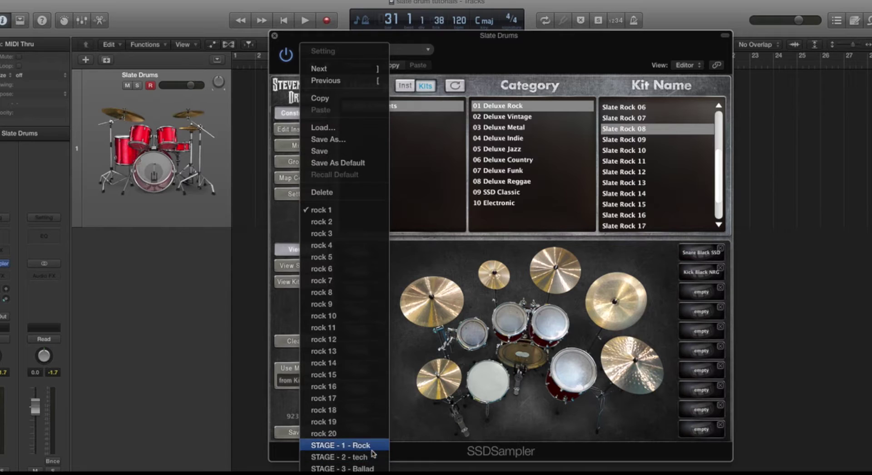
left_click(348, 134)
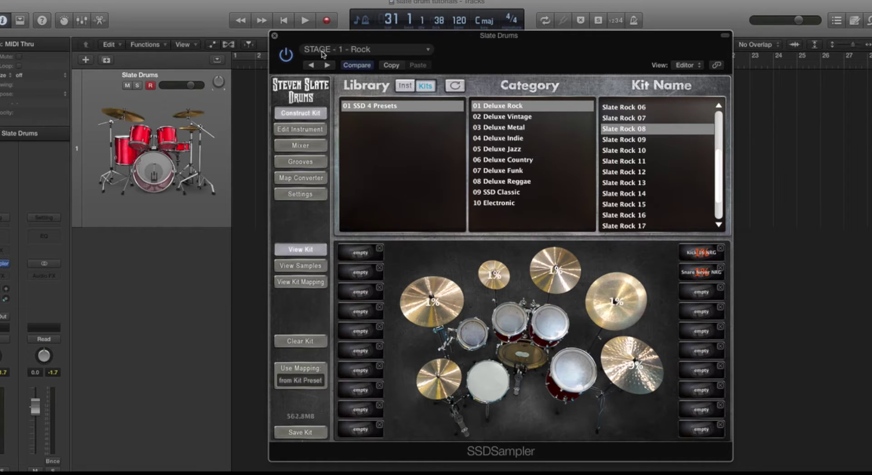
left_click(376, 50)
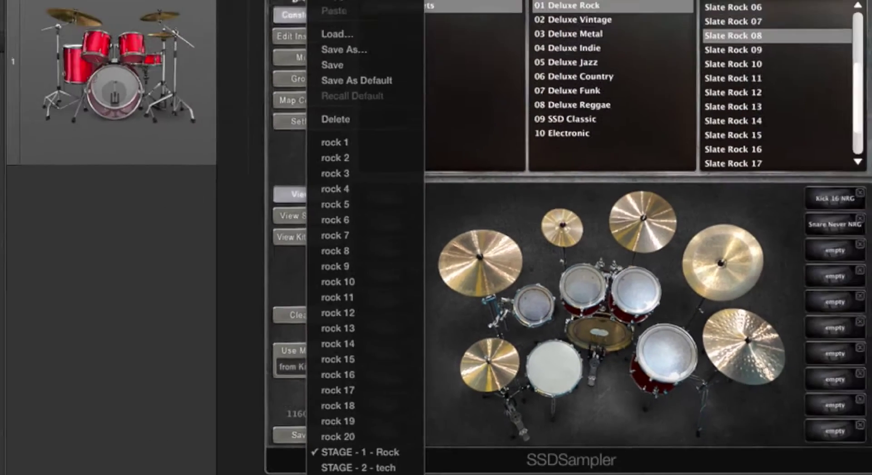
left_click(400, 41)
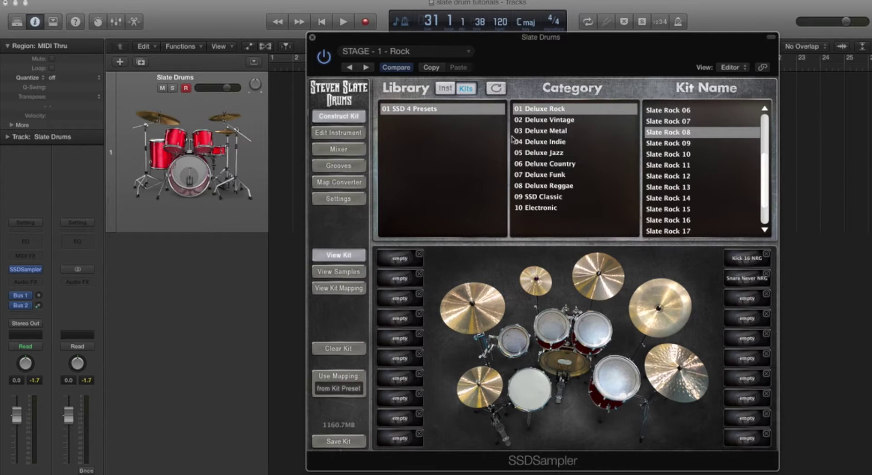
left_click(563, 143)
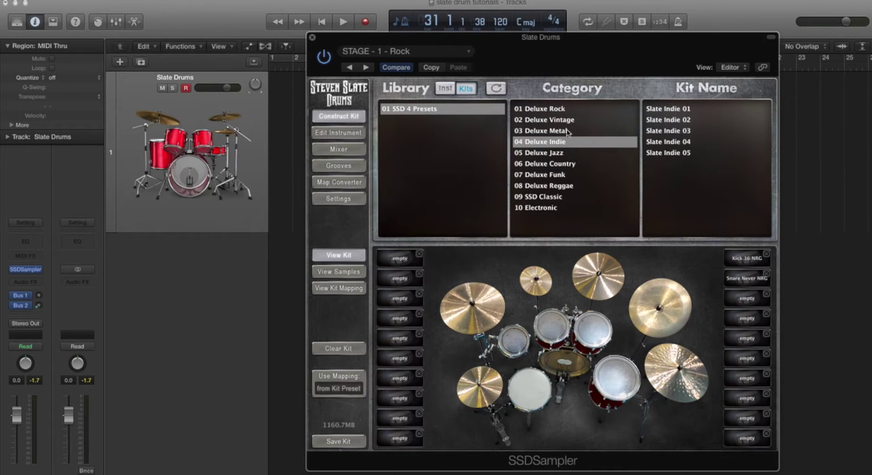
- Load Vintage Funk 01 from 07 Deluxe Funk, leaving the STAGE - 1 - Rock preset selected
left_click(551, 177)
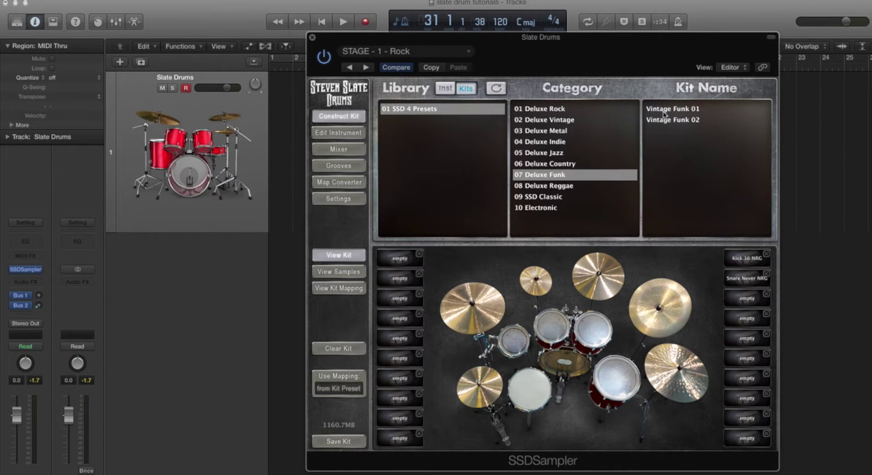
left_click_drag(656, 66, 624, 79)
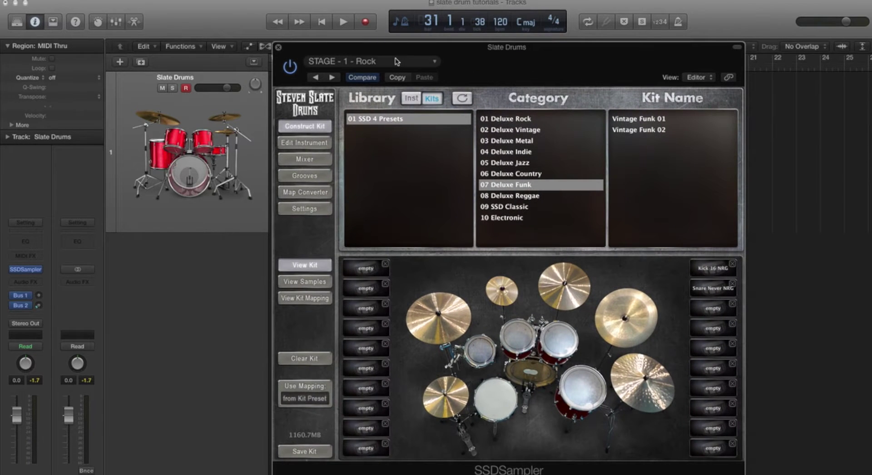
left_click(419, 61)
scroll(345, 466, "down", 2)
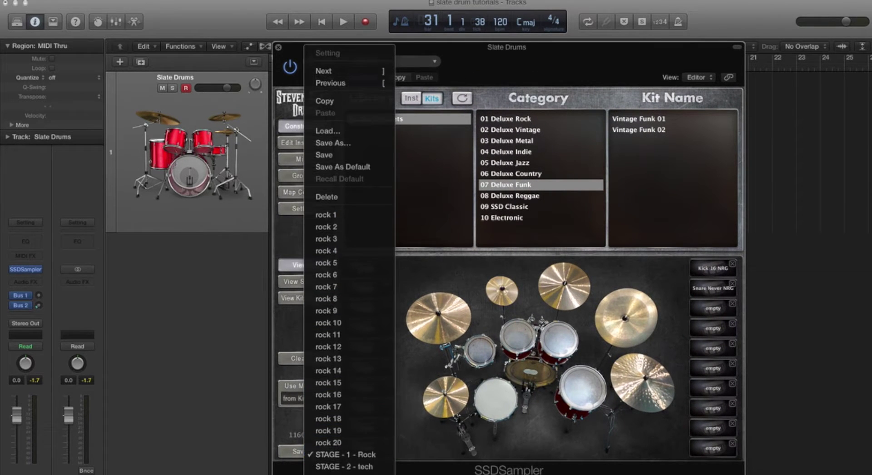
left_click(537, 187)
left_click(642, 119)
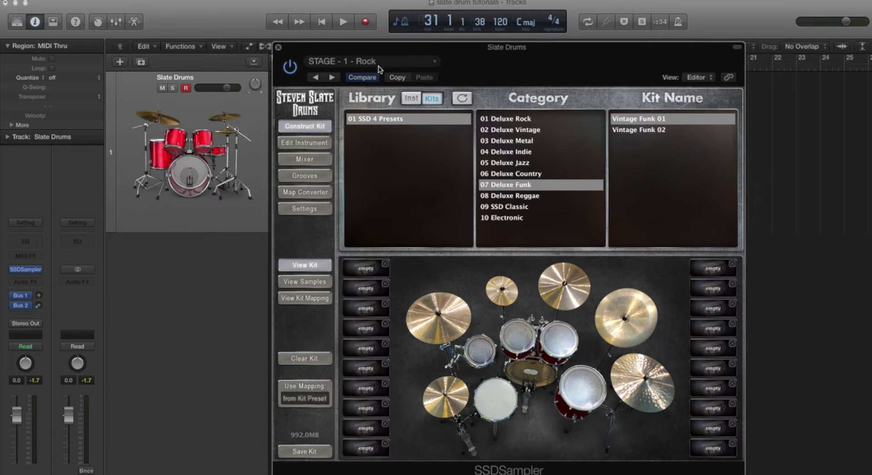
left_click(431, 63)
- Save As the Vintage Funk 01 kit under the preset name 'STAGE - 4 - FUNK'
left_click(432, 64)
left_click(434, 64)
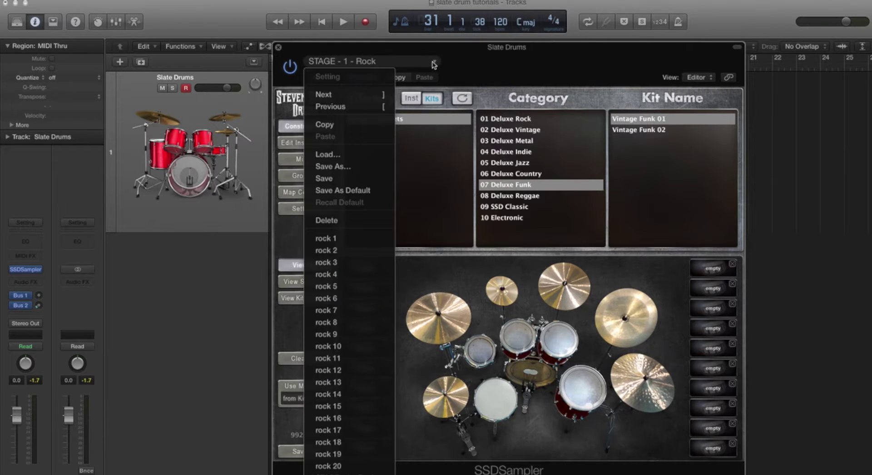
left_click(337, 166)
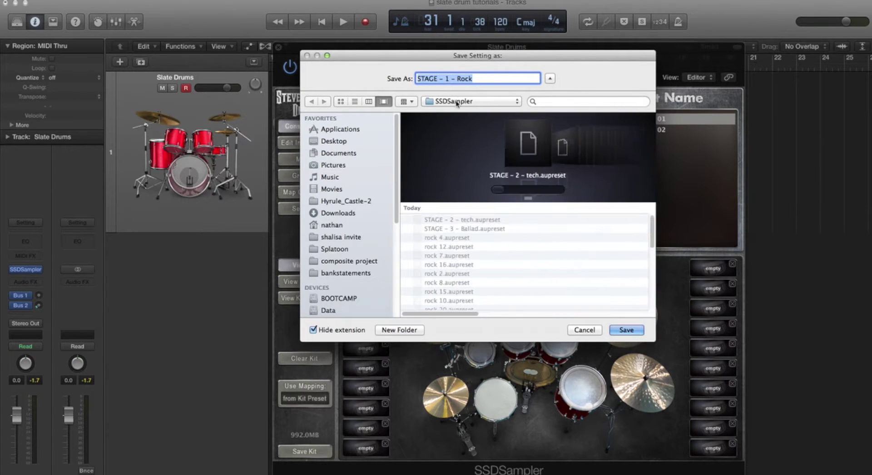
left_click(449, 79)
key("BackSpace")
type("4")
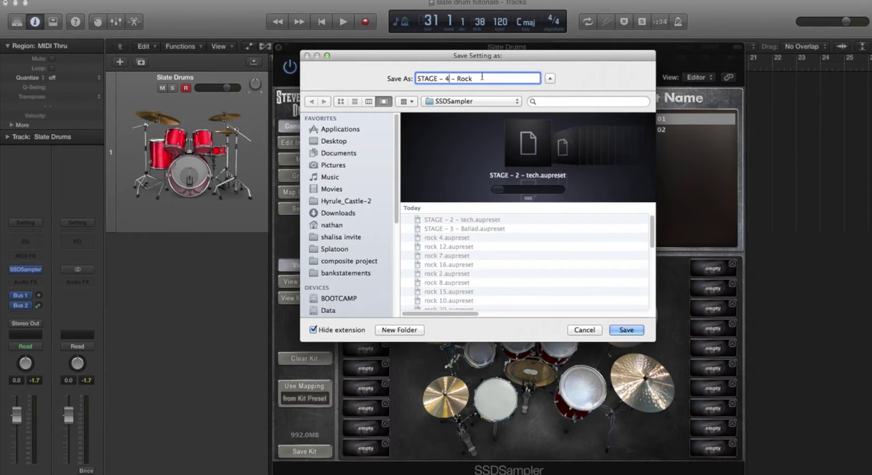
double_click(465, 78)
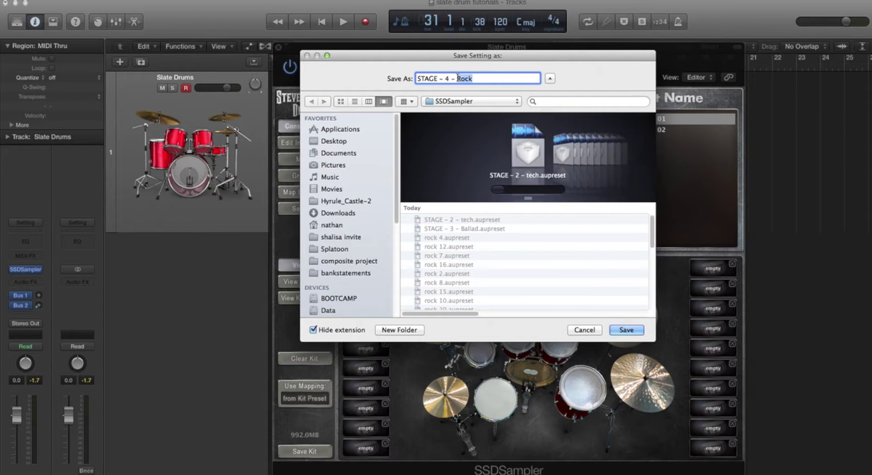
type("FUNK")
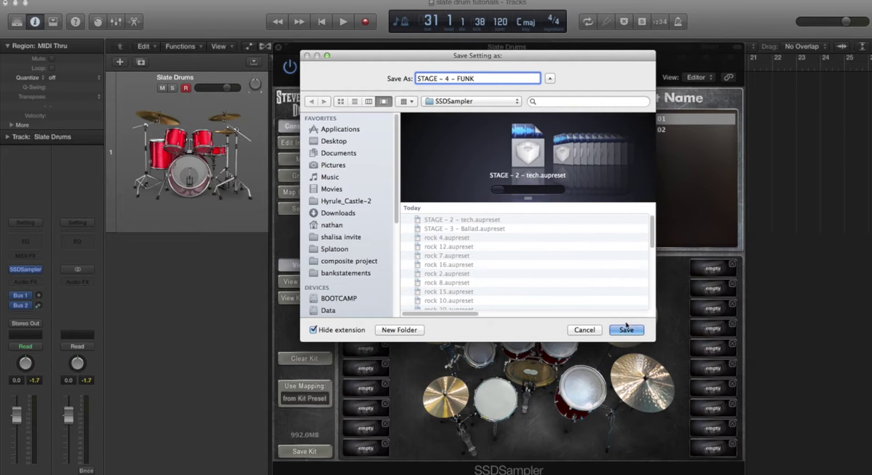
left_click(628, 330)
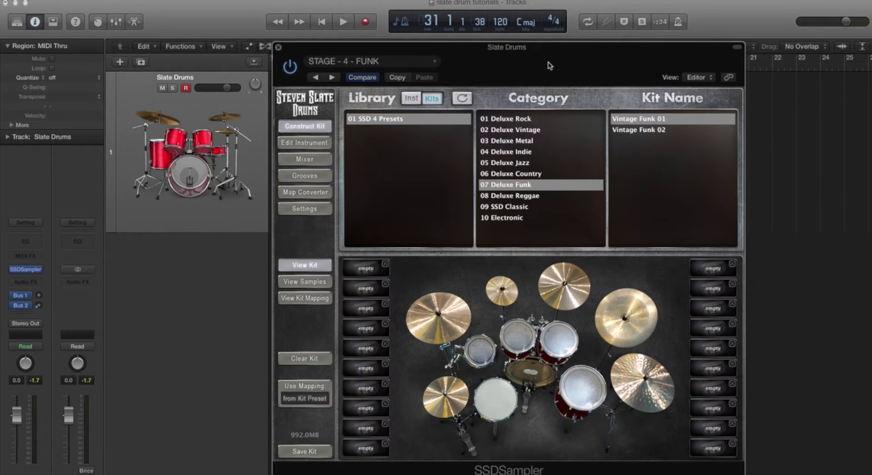
left_click_drag(550, 65, 566, 59)
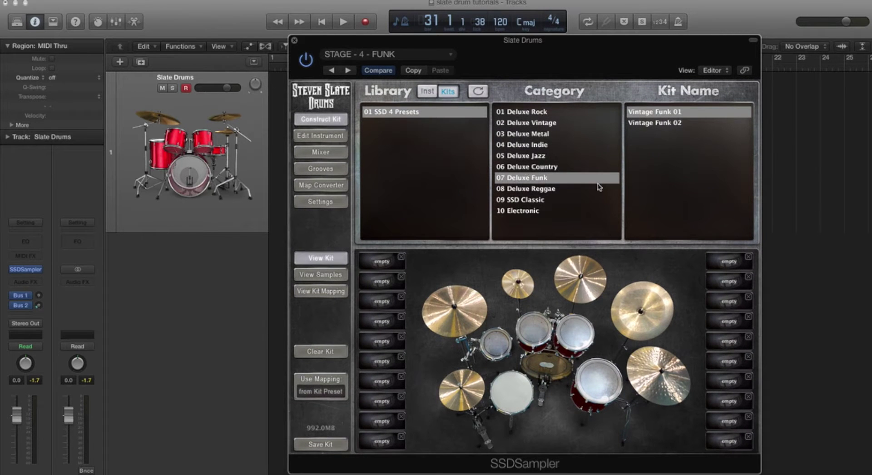
- Load the STAGE - 1 - Rock preset and open the Key Commands window with Option-K
left_click(453, 59)
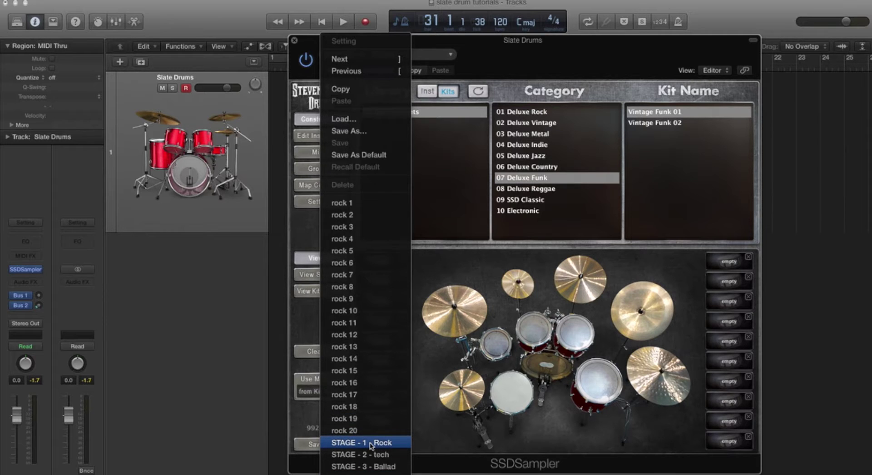
left_click(372, 443)
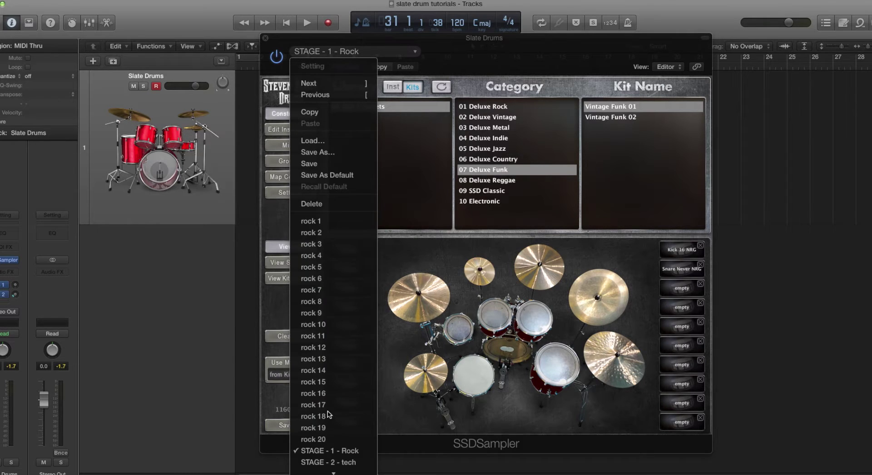
left_click(211, 19)
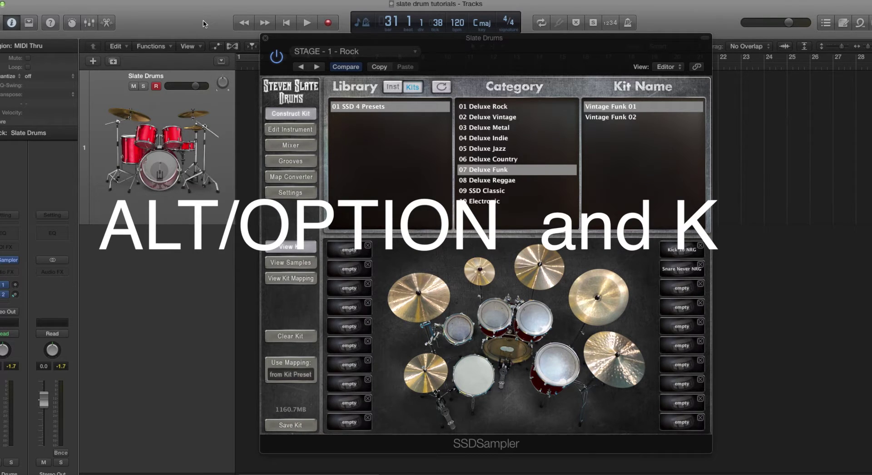
key("alt+k")
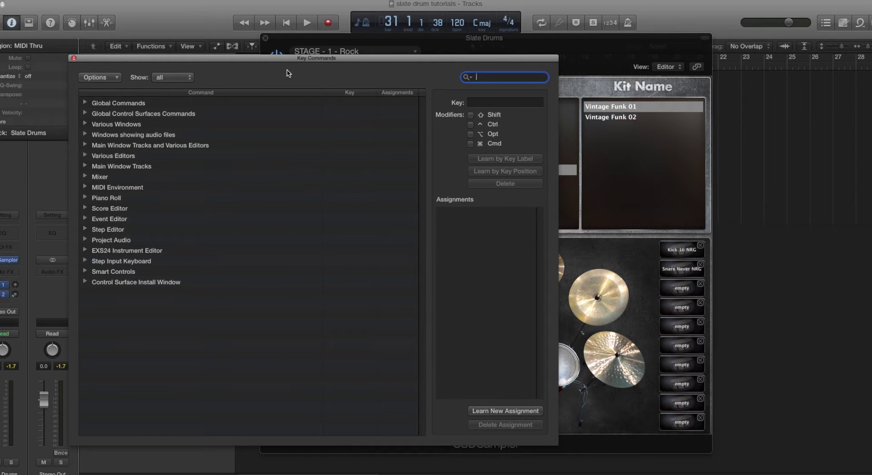
- Select Next Patch, Plug-in Setting or EXS Instrument and check its MIDI note F#2 assignment
left_click_drag(280, 61, 332, 49)
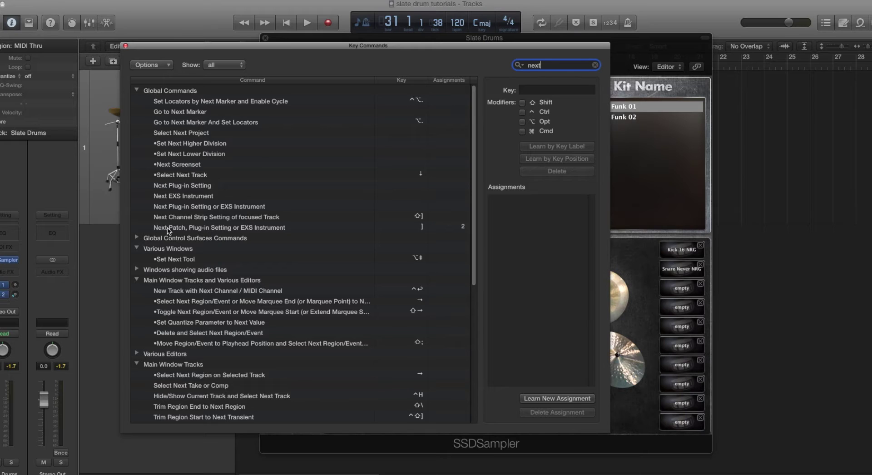
left_click(267, 229)
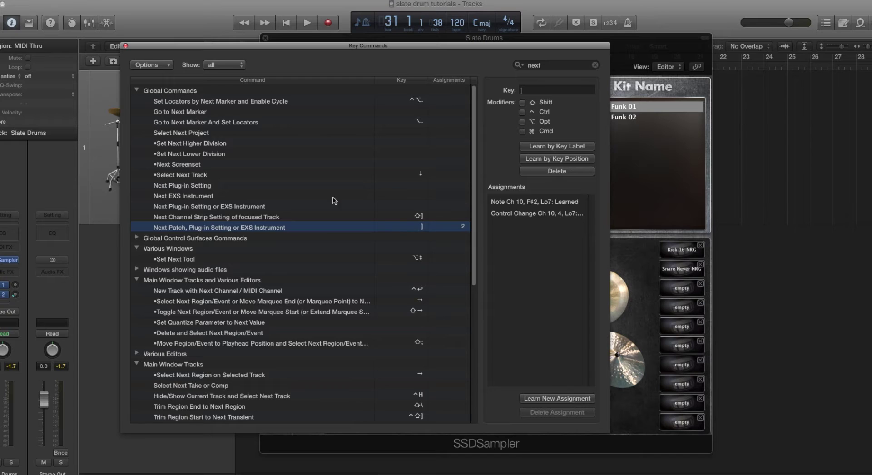
left_click(568, 398)
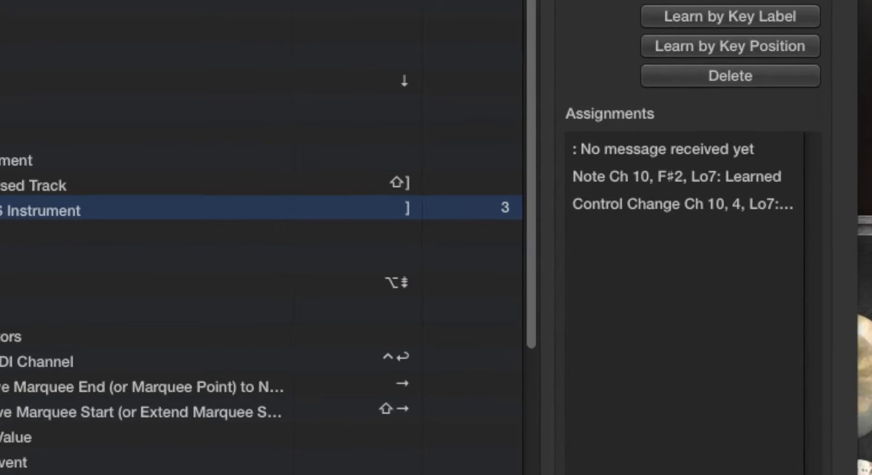
left_click(732, 164)
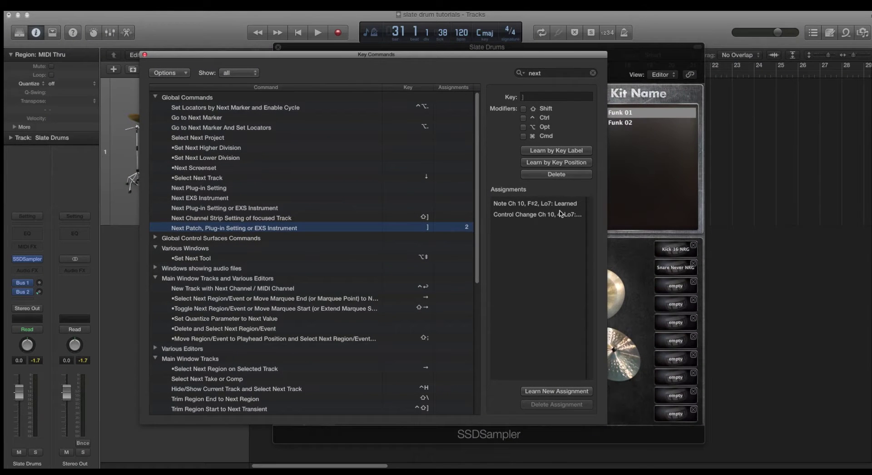
left_click(551, 73)
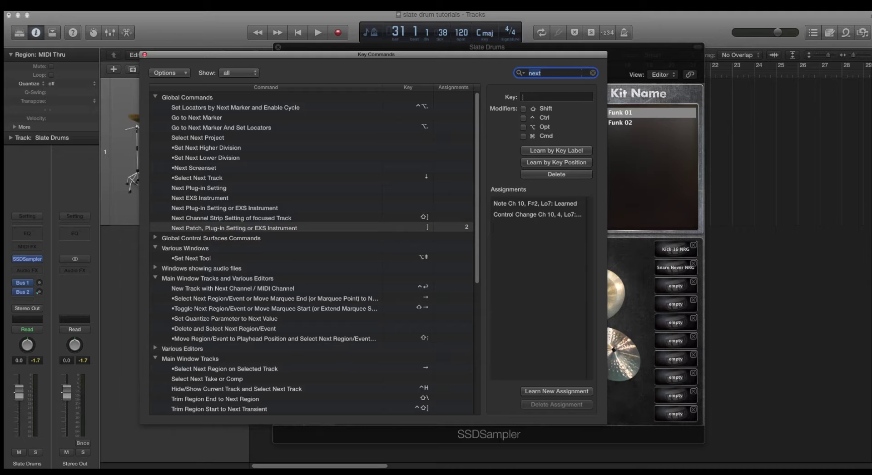
- Search 'previous' and select Previous Patch, Plug-in Setting or EXS Instrument, showing its G#2 assignment
type("previous")
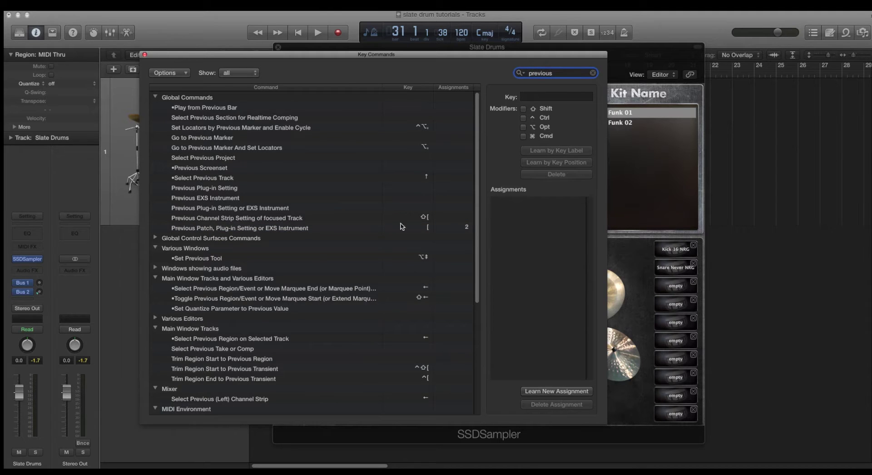
left_click(217, 228)
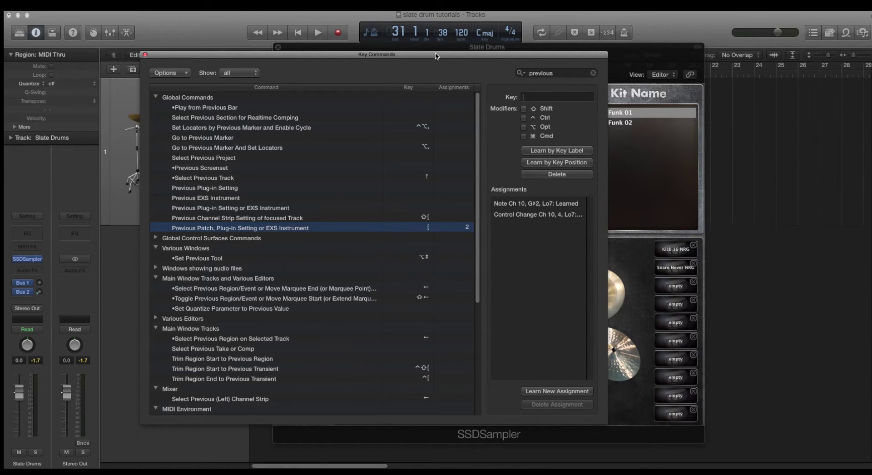
left_click_drag(443, 56, 508, 59)
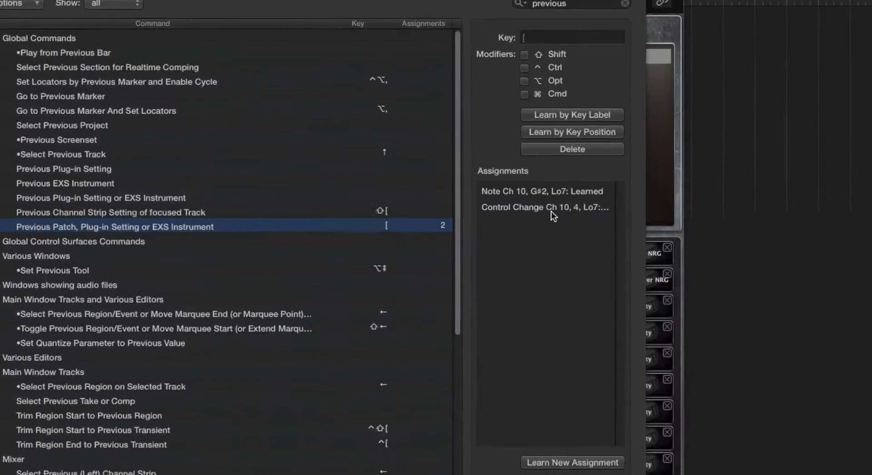
- Inspect the Control Change assignment, close Key Commands, and confirm STAGE - 1 - Rock stays loaded
left_click(613, 219)
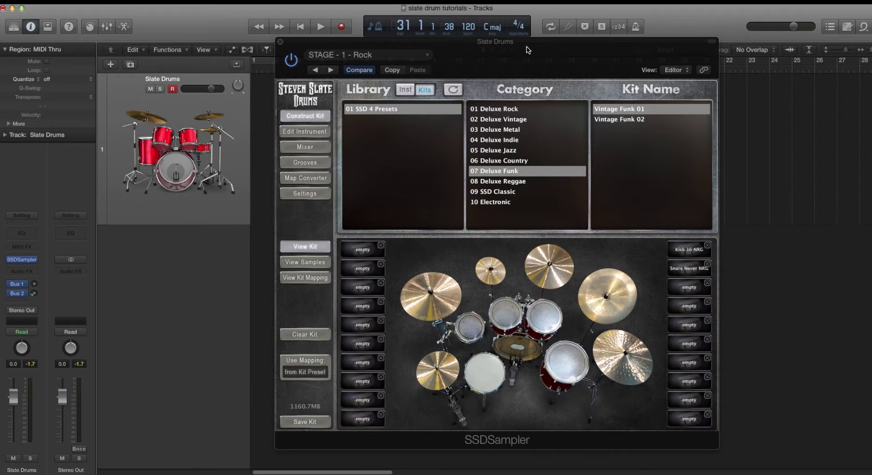
left_click_drag(528, 50, 535, 50)
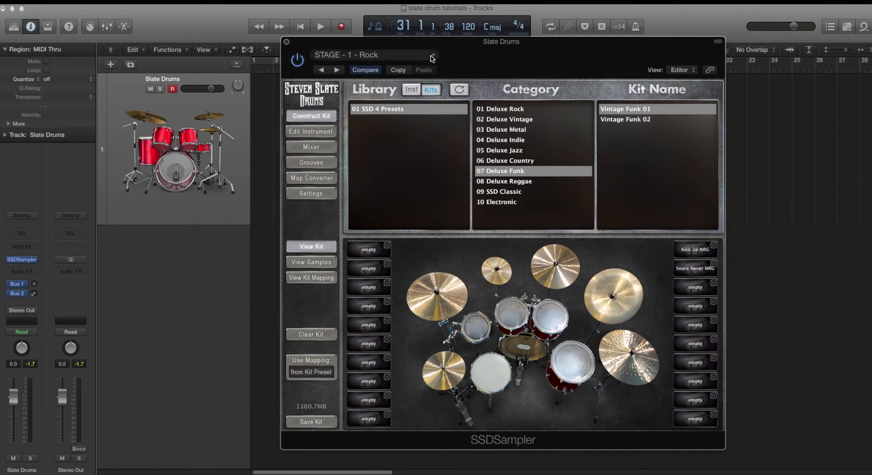
left_click(432, 56)
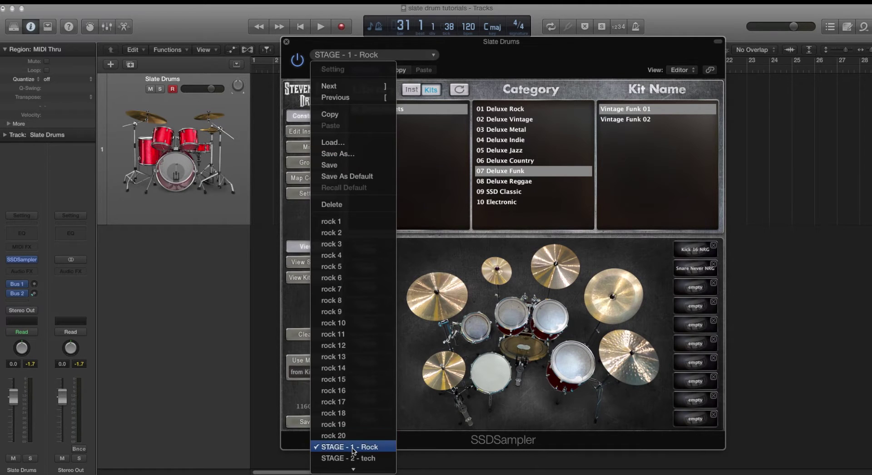
left_click(562, 60)
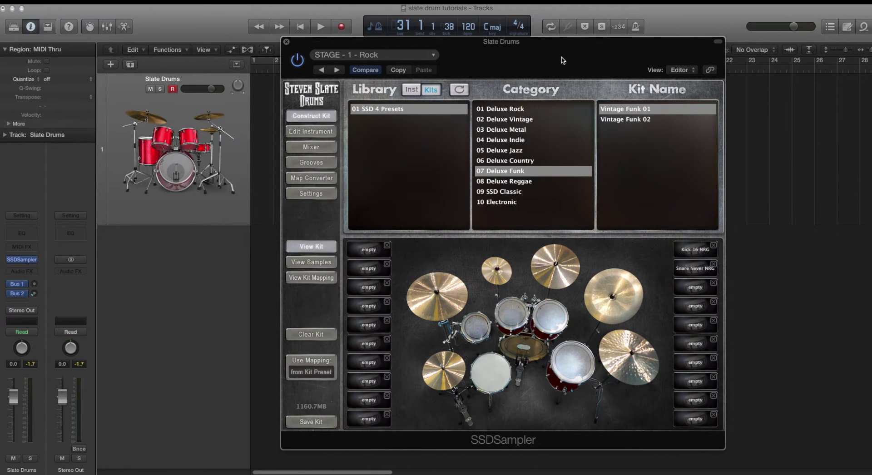